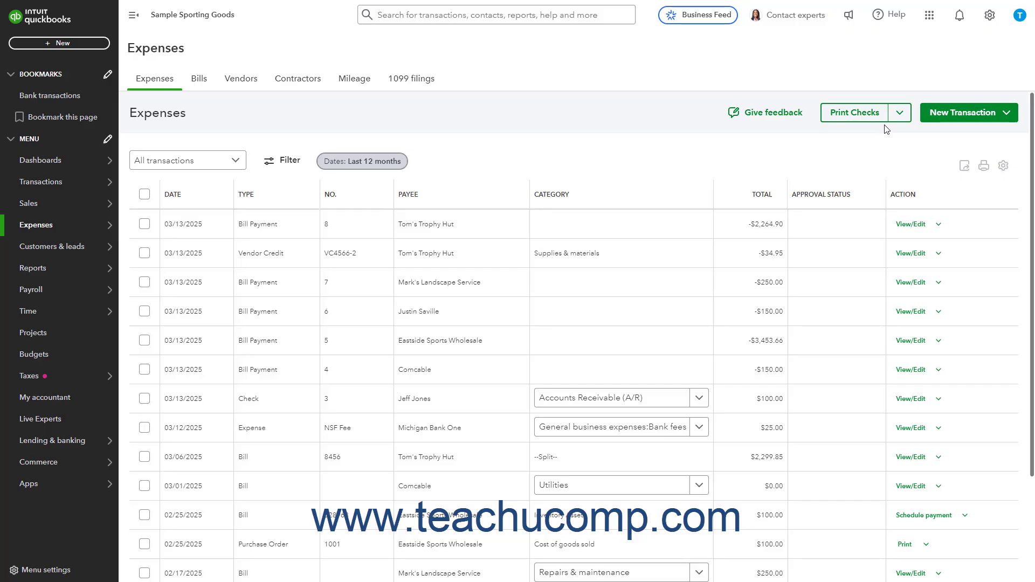
# Review the additional check-related actions and the transaction types that can be created from the Expenses page.
pyautogui.click(899, 112)
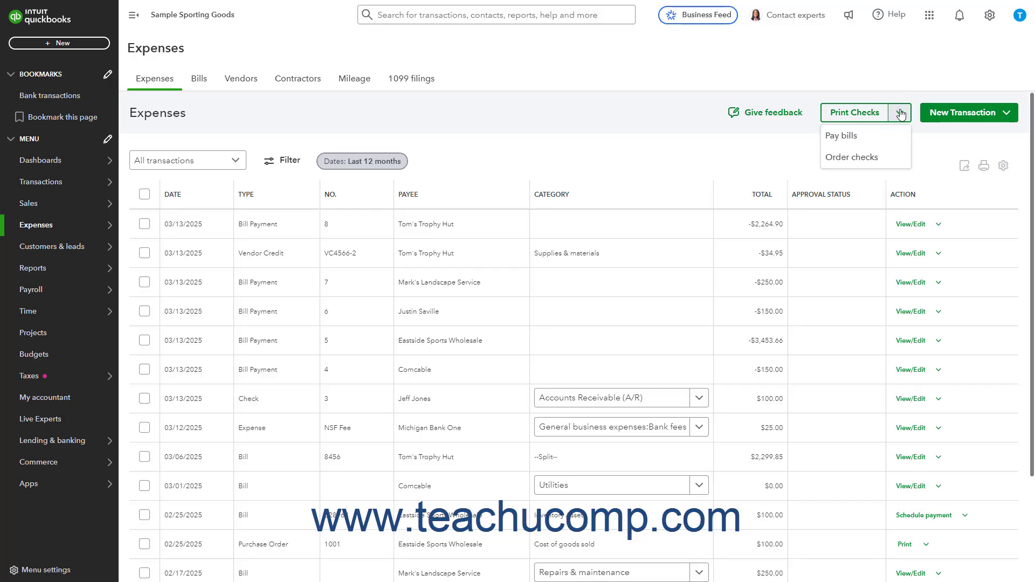
pyautogui.click(899, 112)
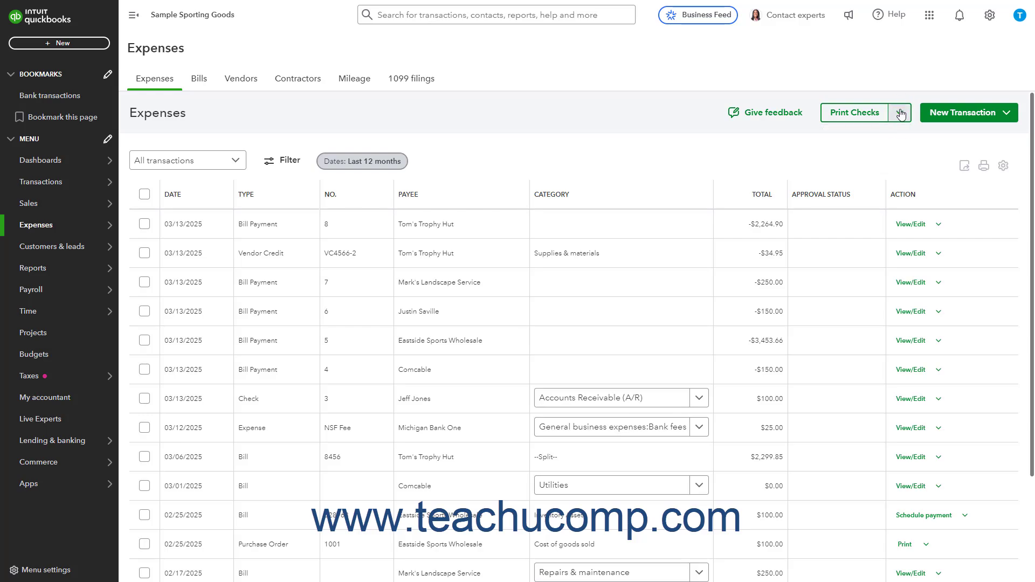
pyautogui.click(958, 113)
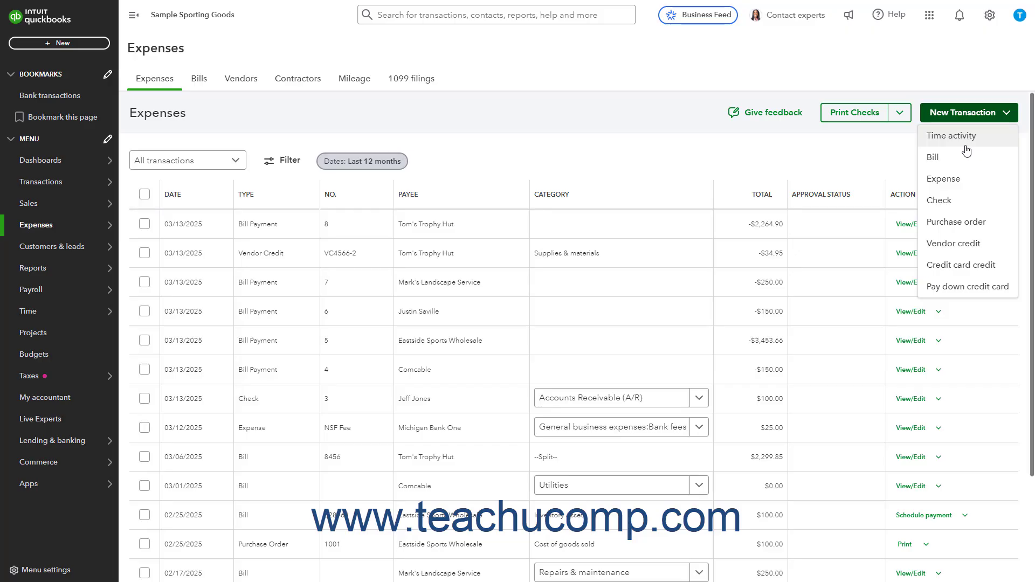
pyautogui.click(688, 135)
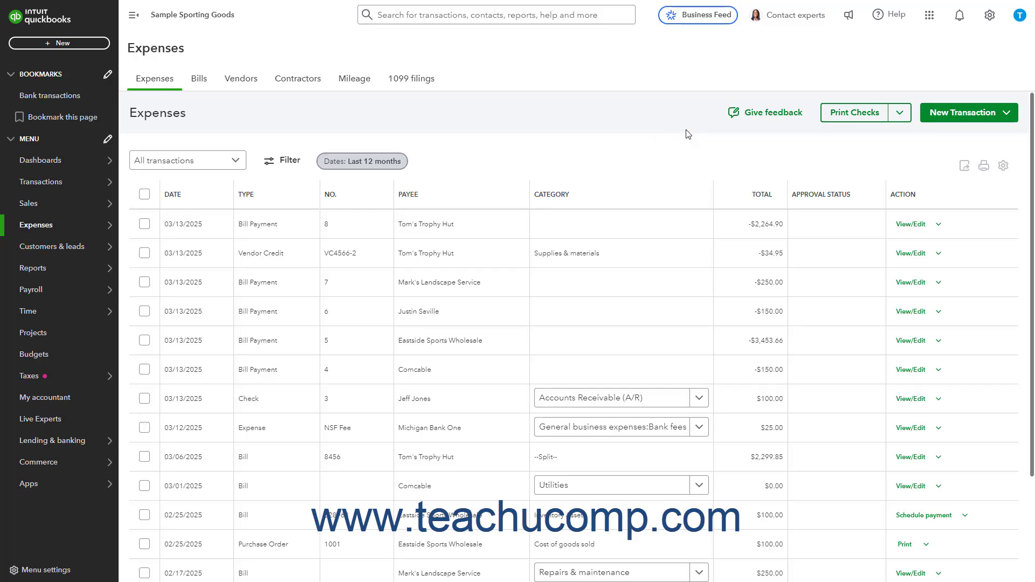
# Filter the expense transactions to show only those with the Paid status.
pyautogui.click(236, 162)
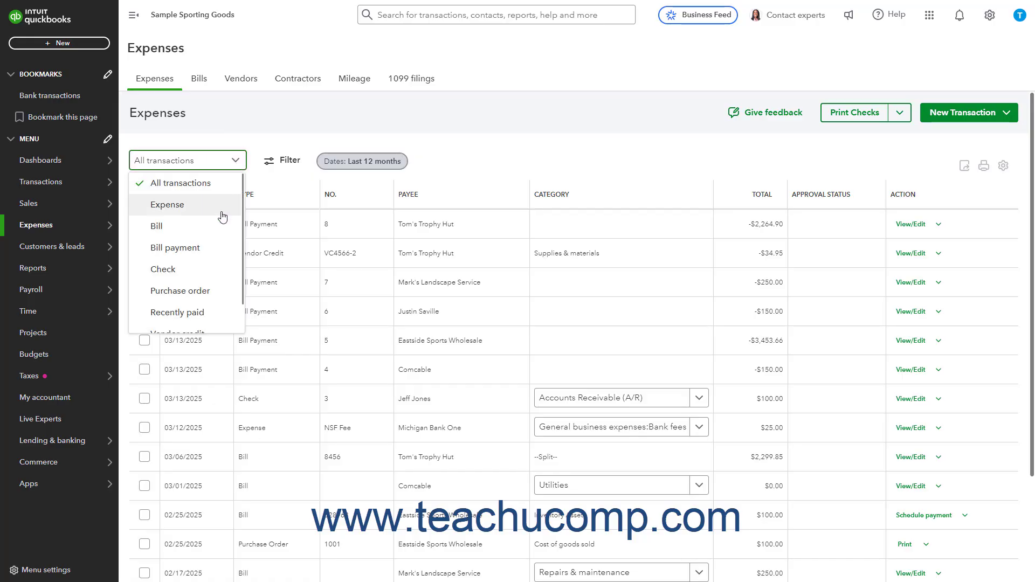
pyautogui.click(236, 163)
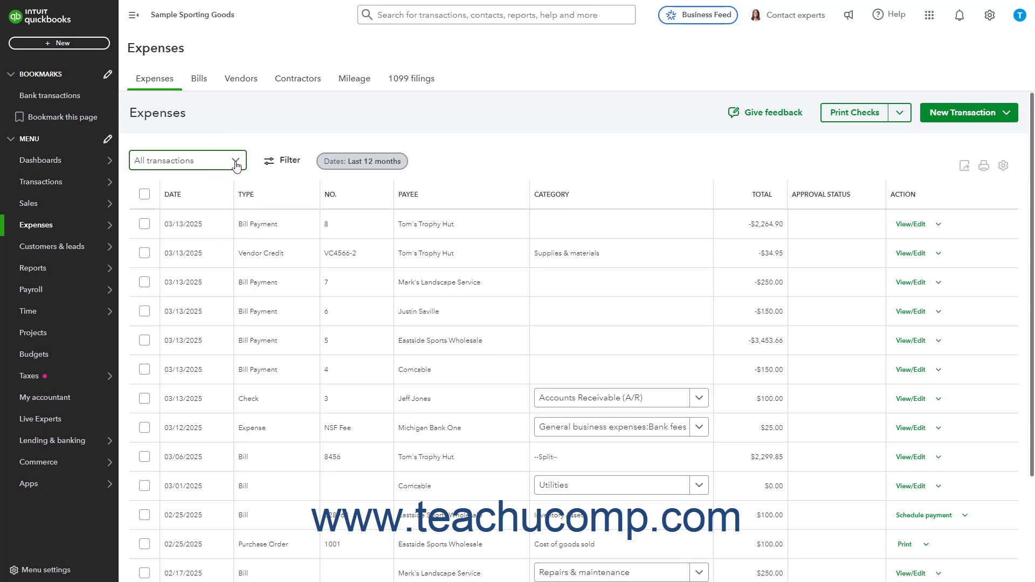
pyautogui.click(280, 164)
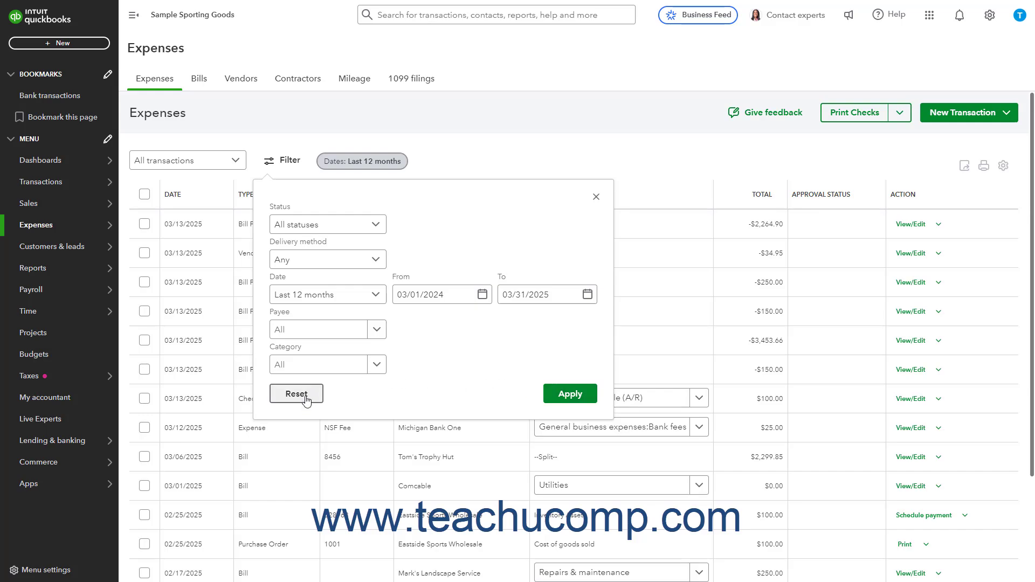
pyautogui.click(319, 229)
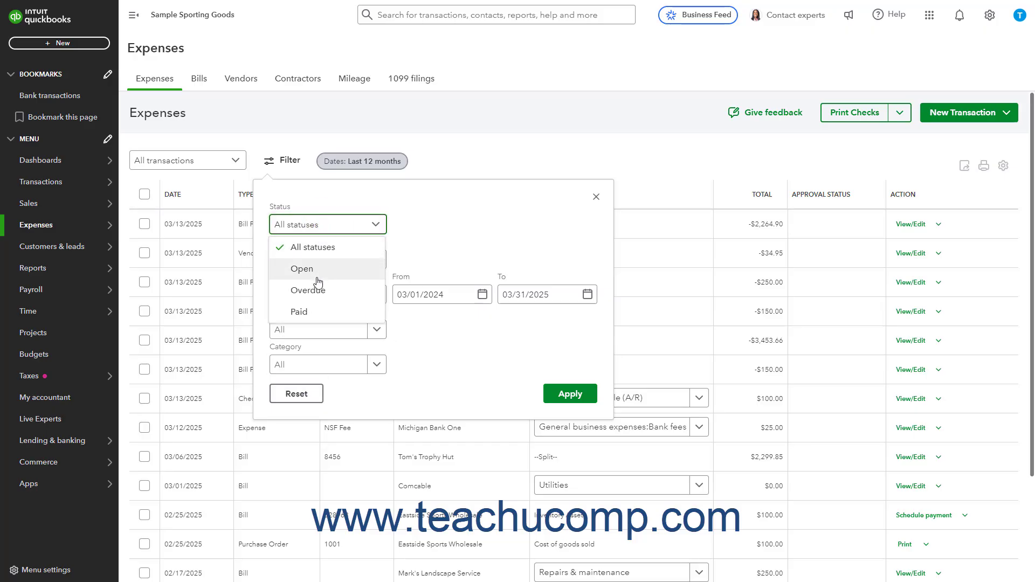
pyautogui.click(308, 314)
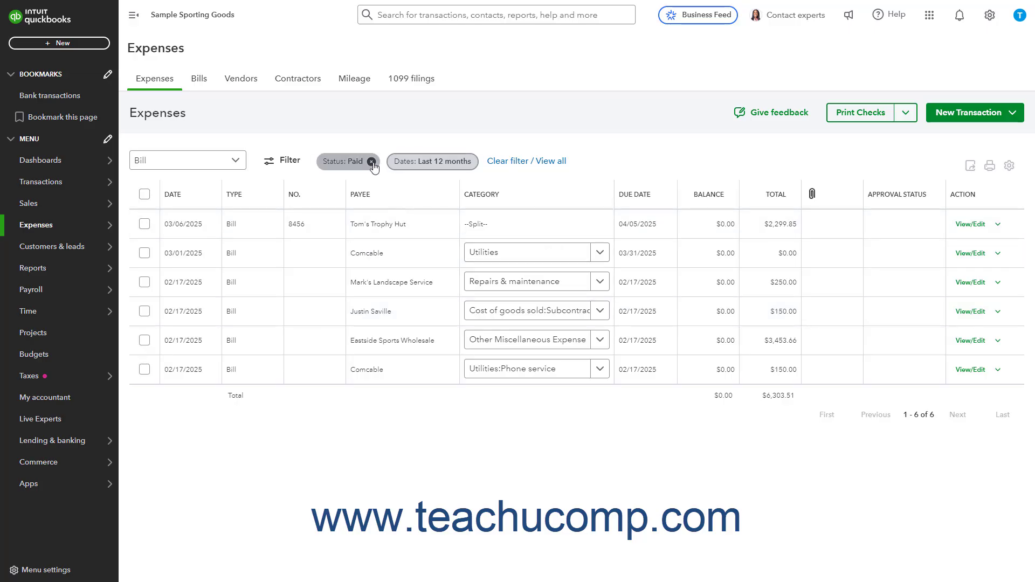
# Clear the status filter and set the transaction type back to All transactions.
pyautogui.click(496, 165)
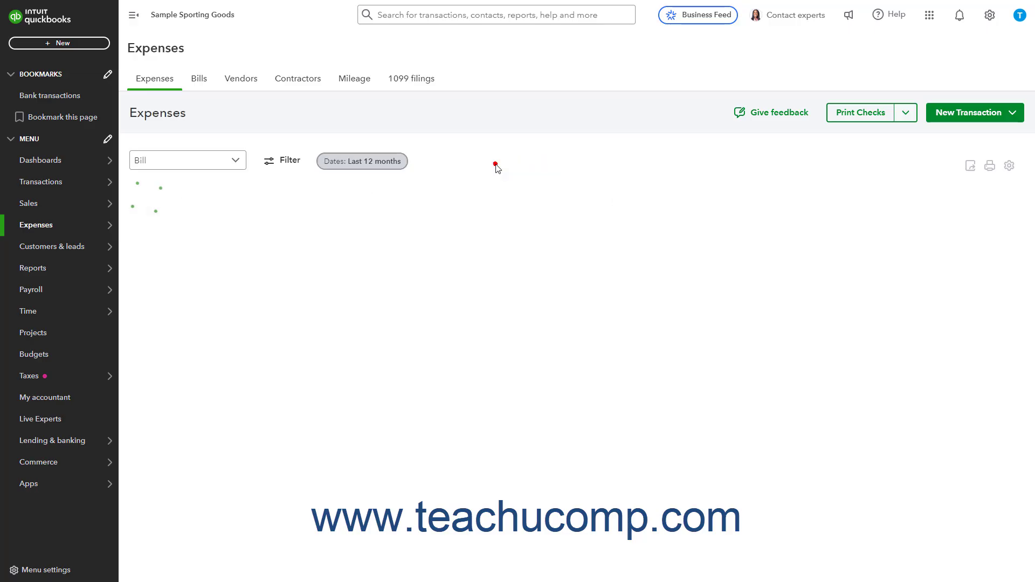
pyautogui.click(236, 160)
pyautogui.click(209, 180)
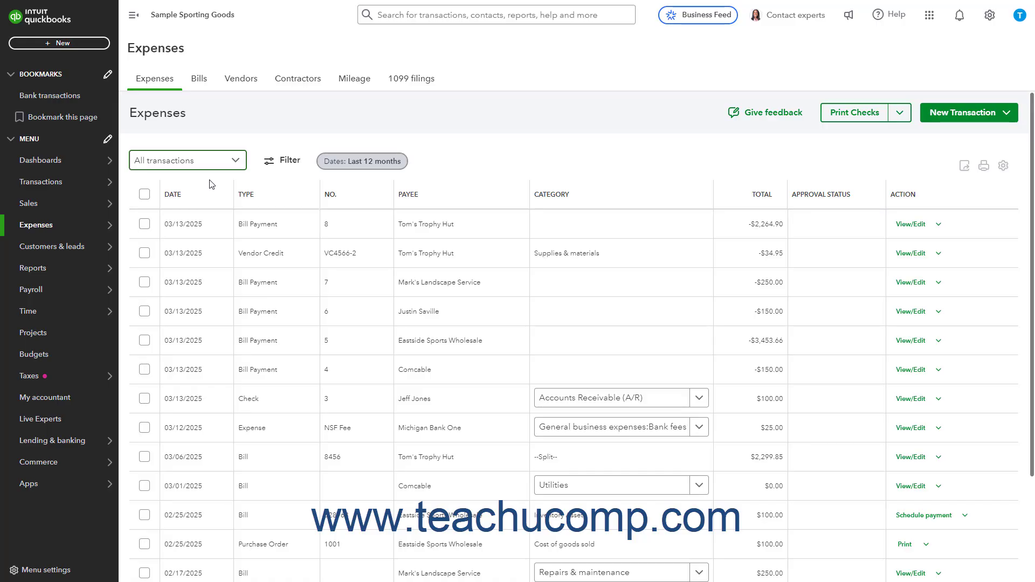
# Select the five bill payments dated 03/13/2025 as a batch and clear the selection of all transactions.
pyautogui.click(145, 224)
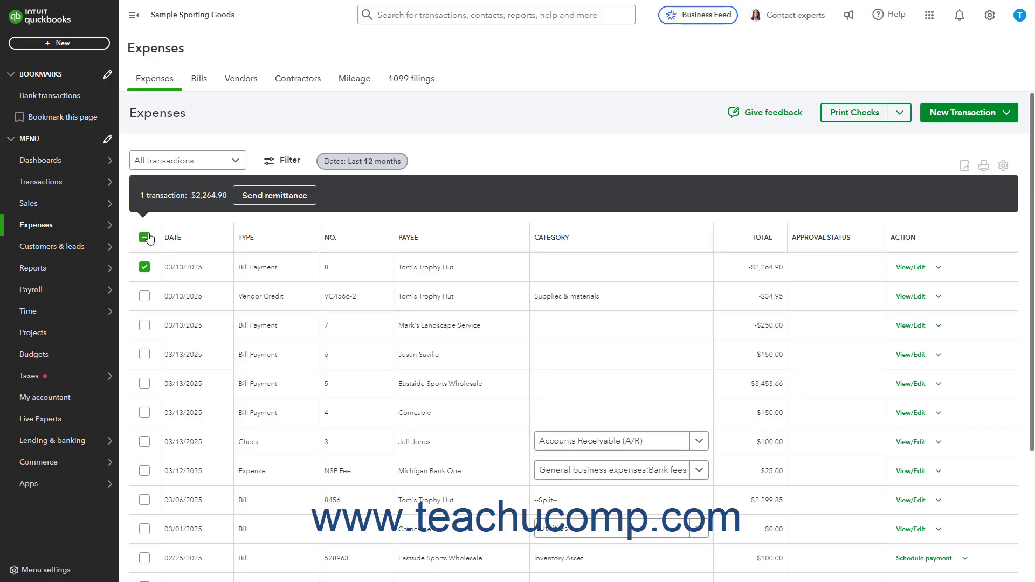
pyautogui.click(145, 325)
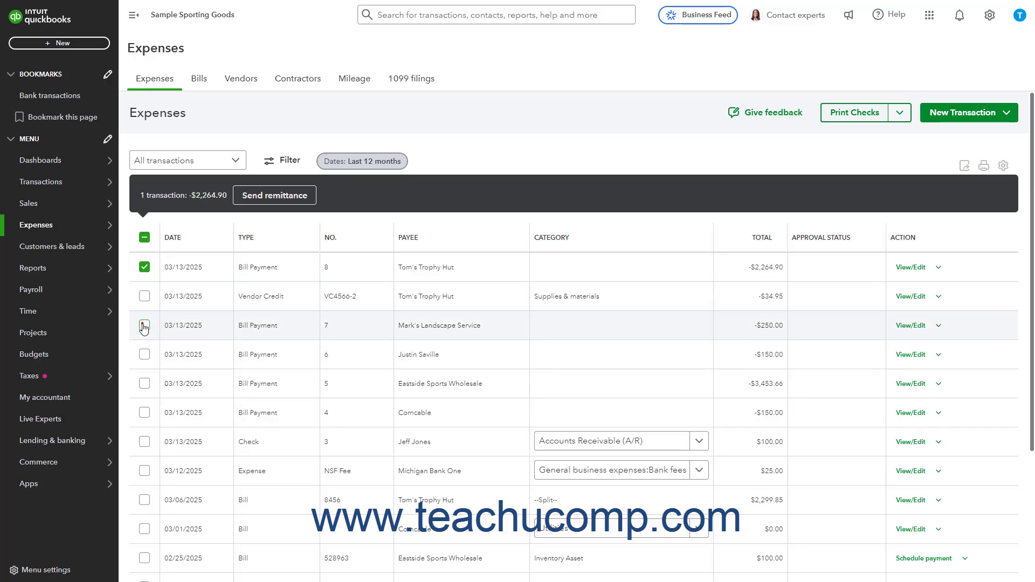
pyautogui.click(145, 355)
pyautogui.click(144, 383)
pyautogui.click(144, 412)
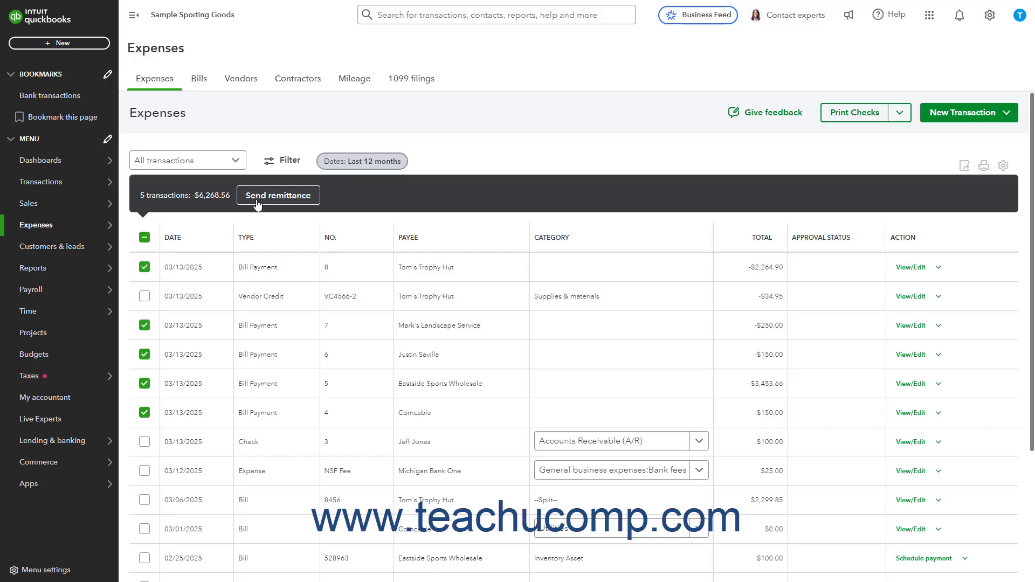
pyautogui.click(145, 237)
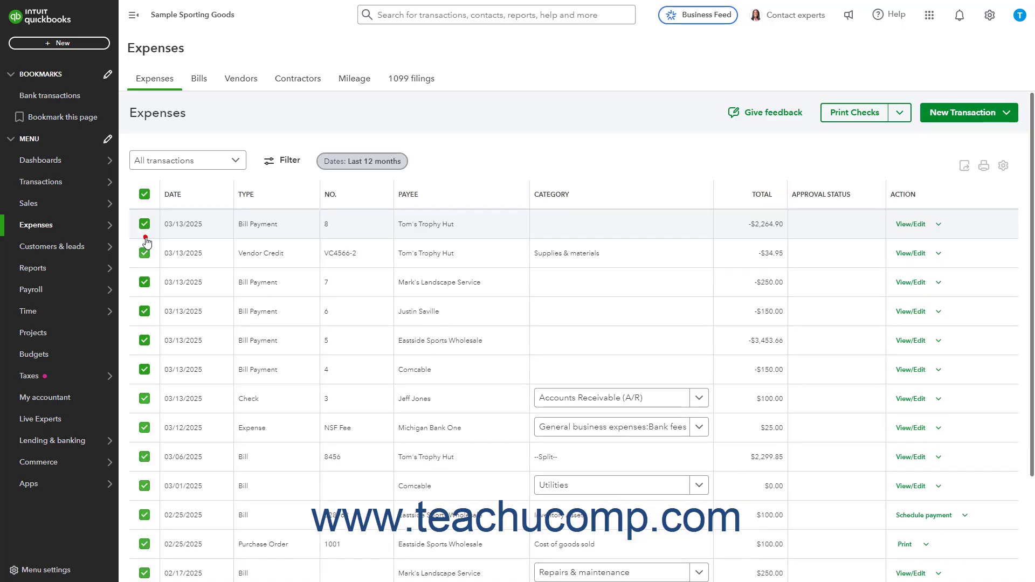
pyautogui.click(145, 196)
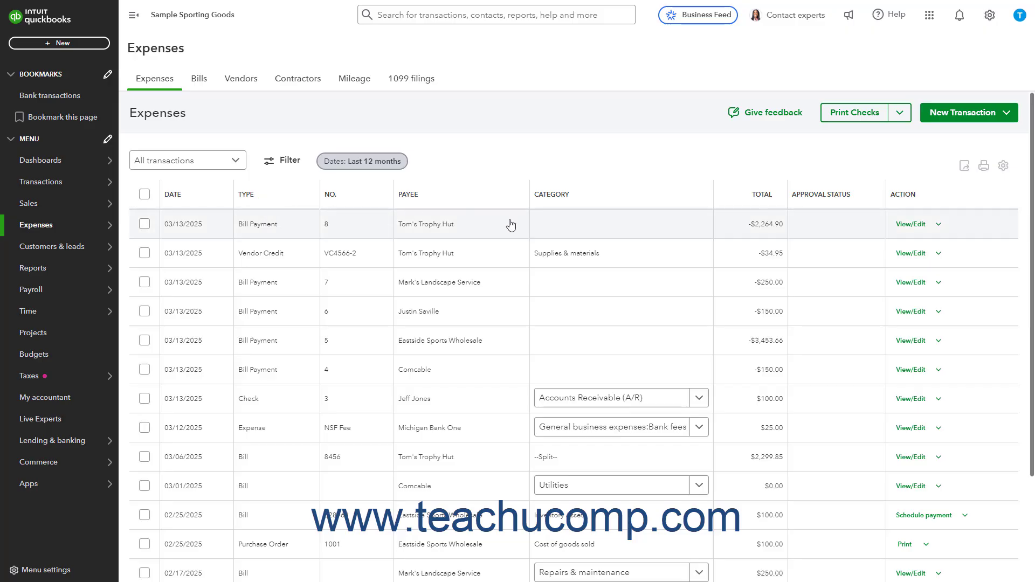
# Review the column choices and the rows-per-page options for the expense transactions table.
pyautogui.click(996, 171)
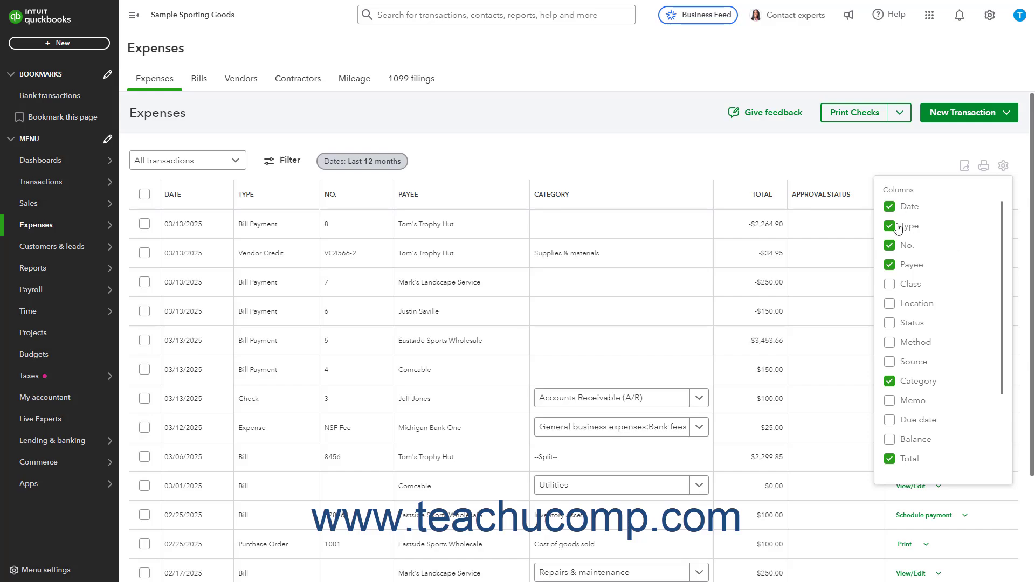
pyautogui.scroll(-3, 899, 261)
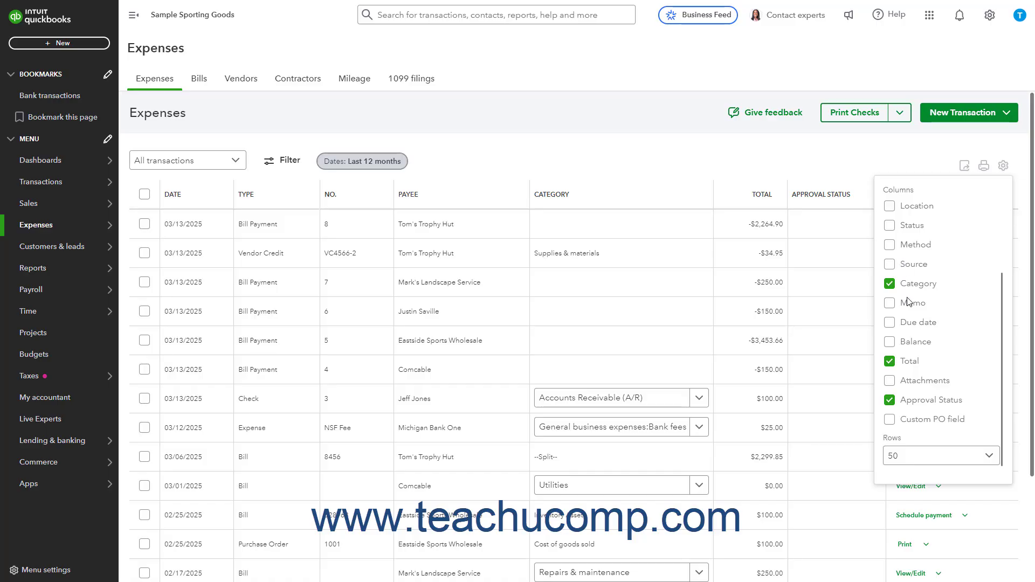
pyautogui.click(989, 457)
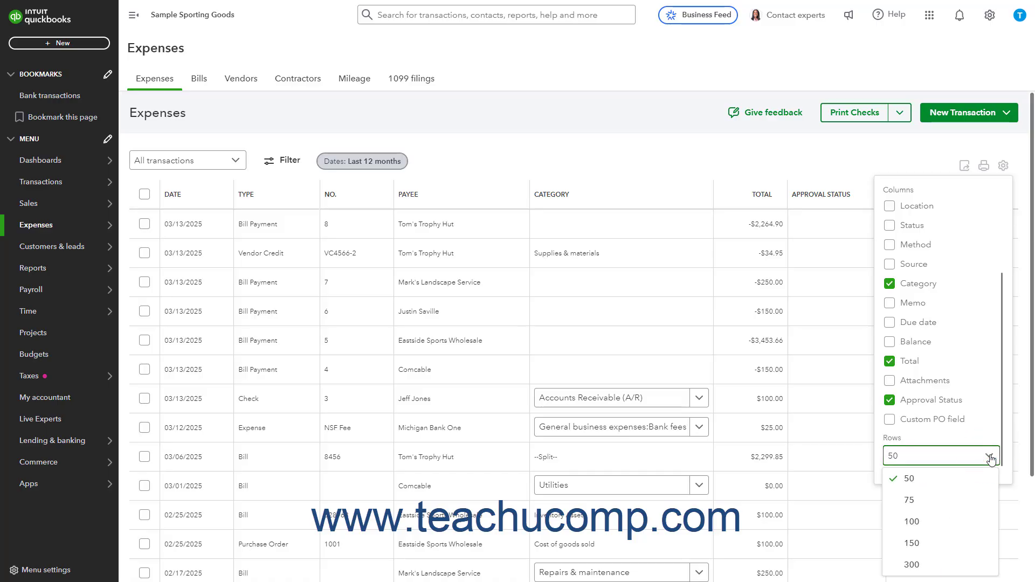
pyautogui.click(991, 458)
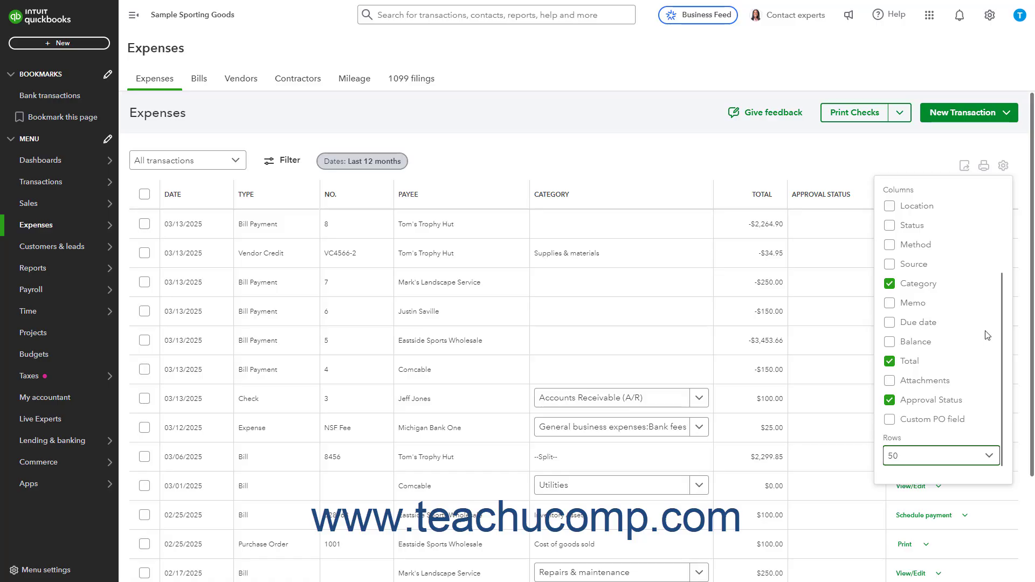
pyautogui.click(1006, 167)
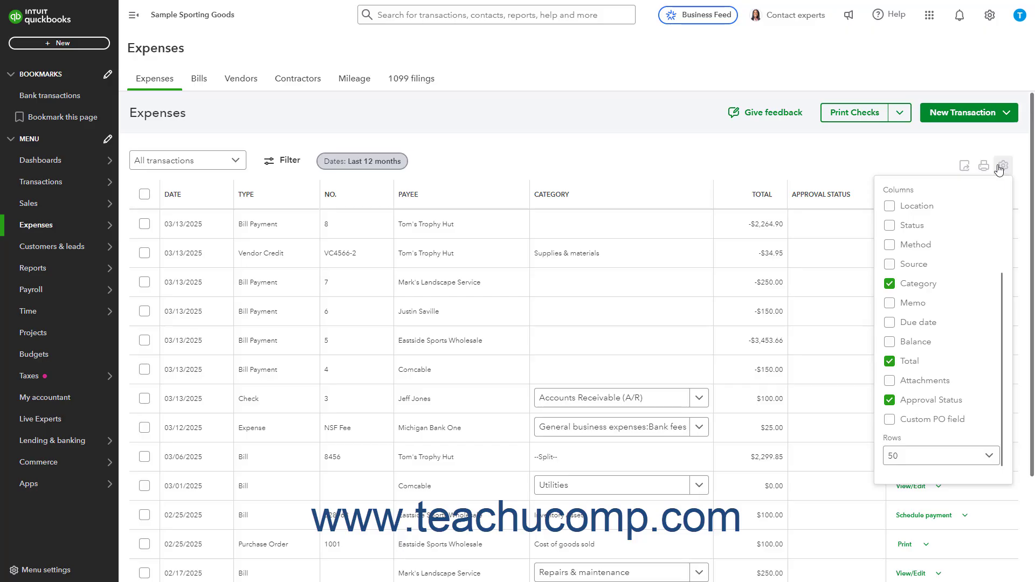
# Sort the transactions by type and review the category choices for the Comcable bill dated 03/01/2025.
pyautogui.click(282, 205)
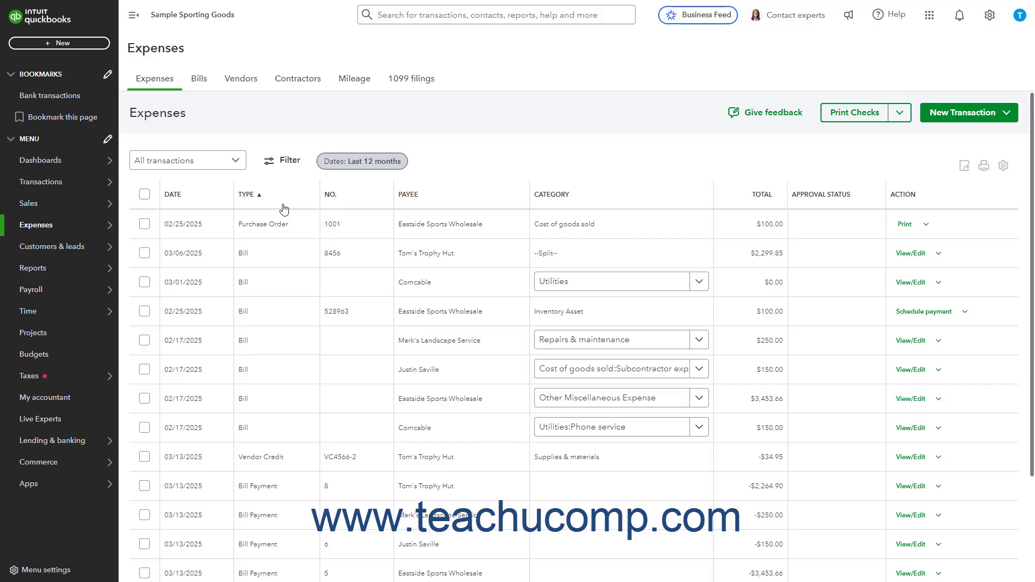
pyautogui.click(700, 281)
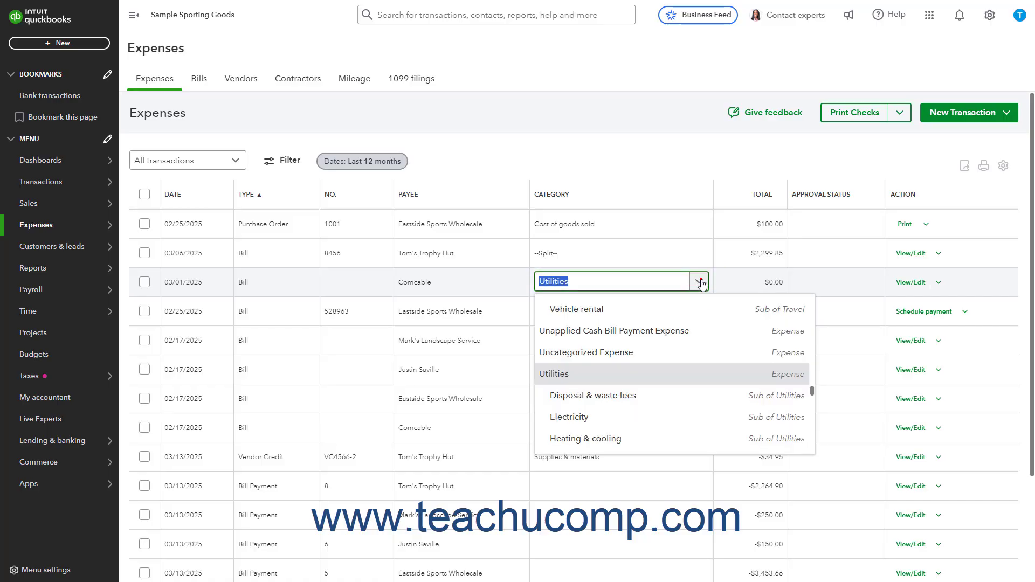
pyautogui.click(701, 282)
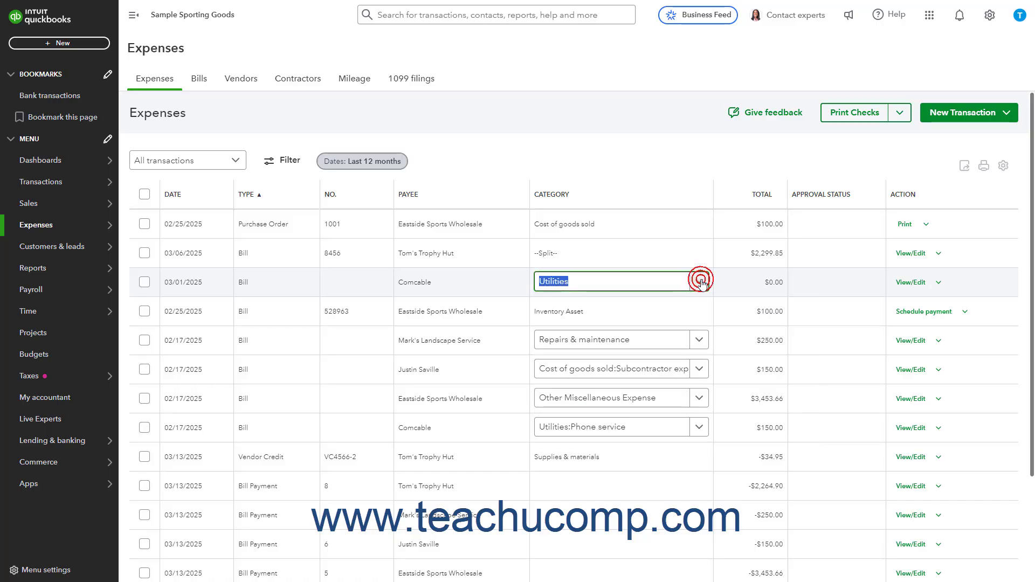
# View the Eastside Sports Wholesale purchase order, close it, and sort the transactions by date with the newest first.
pyautogui.click(565, 224)
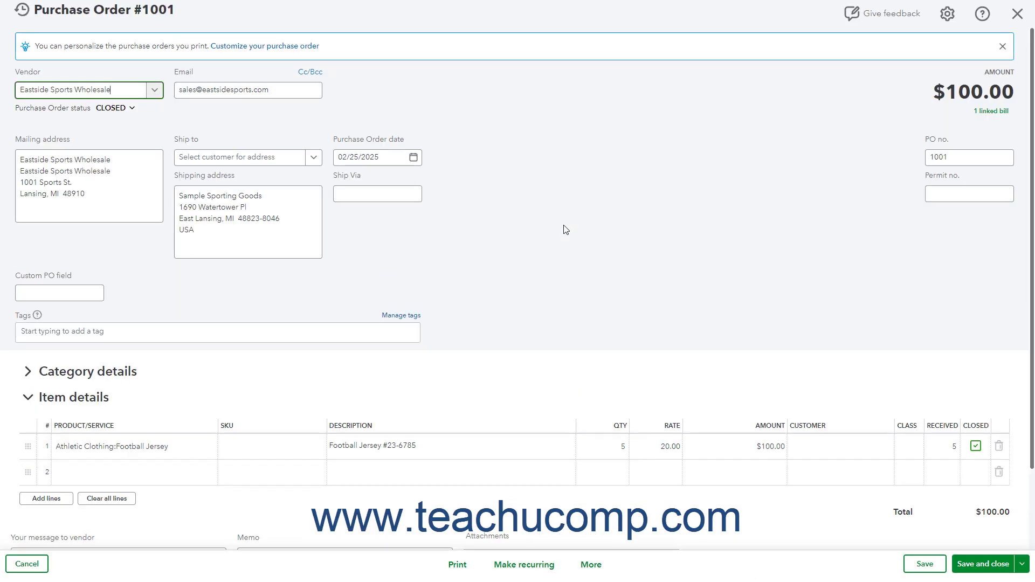
pyautogui.click(1017, 14)
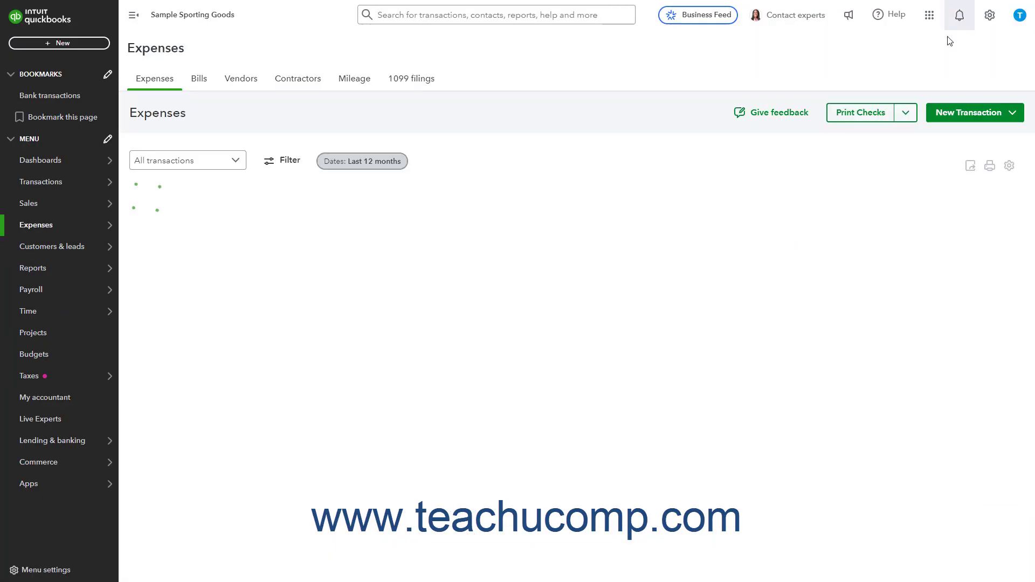
pyautogui.click(208, 200)
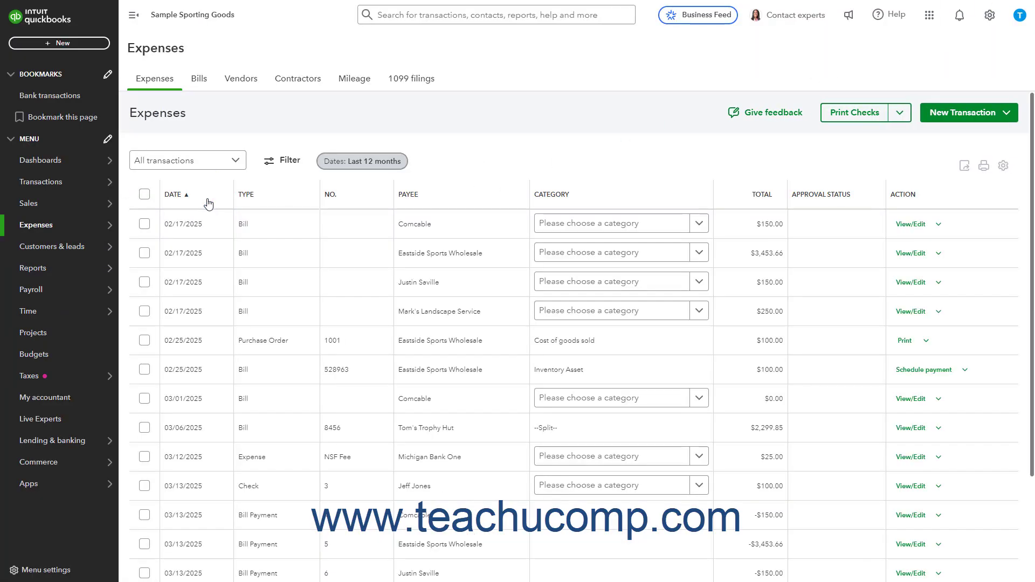
pyautogui.click(208, 201)
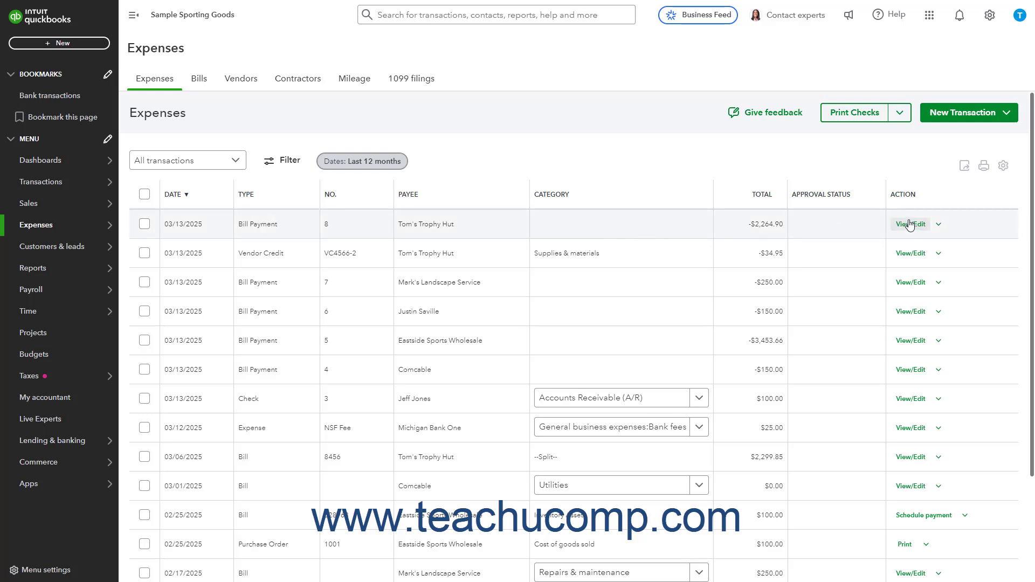
# Review the available actions for the Tom's Trophy Hut bill payment and the Eastside Sports Wholesale bill dated 02/25/2025.
pyautogui.click(938, 225)
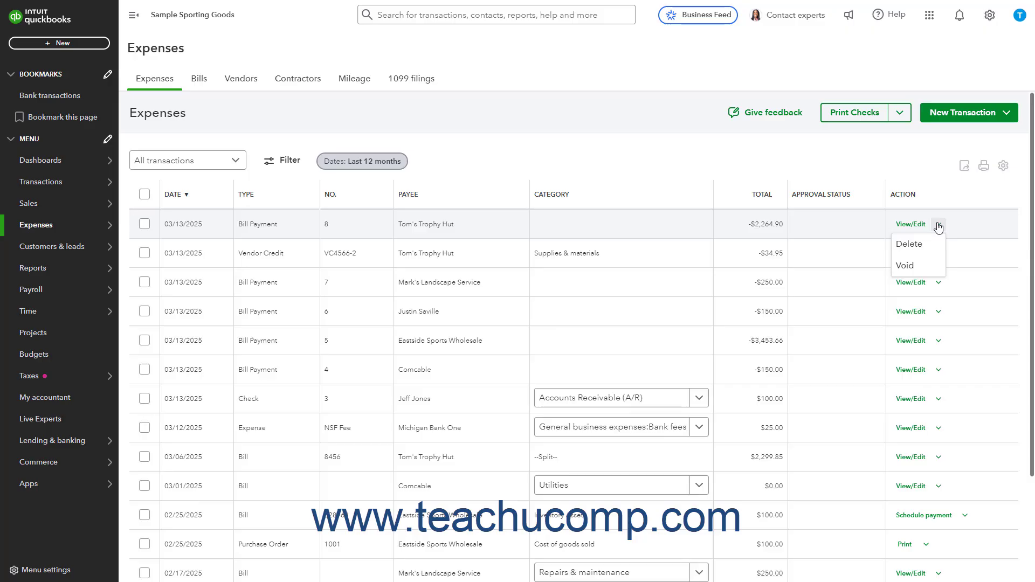
pyautogui.click(938, 226)
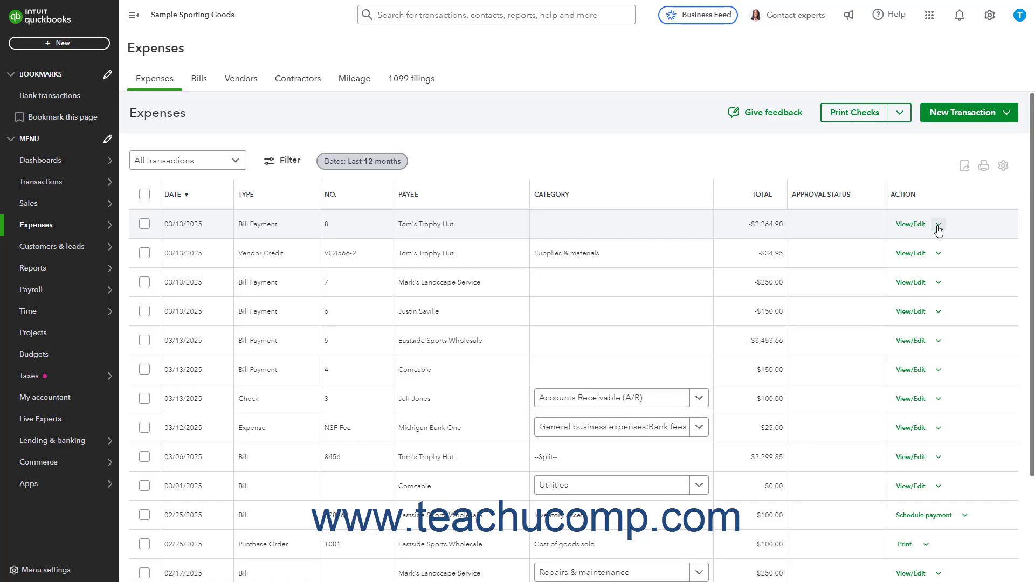
pyautogui.click(963, 515)
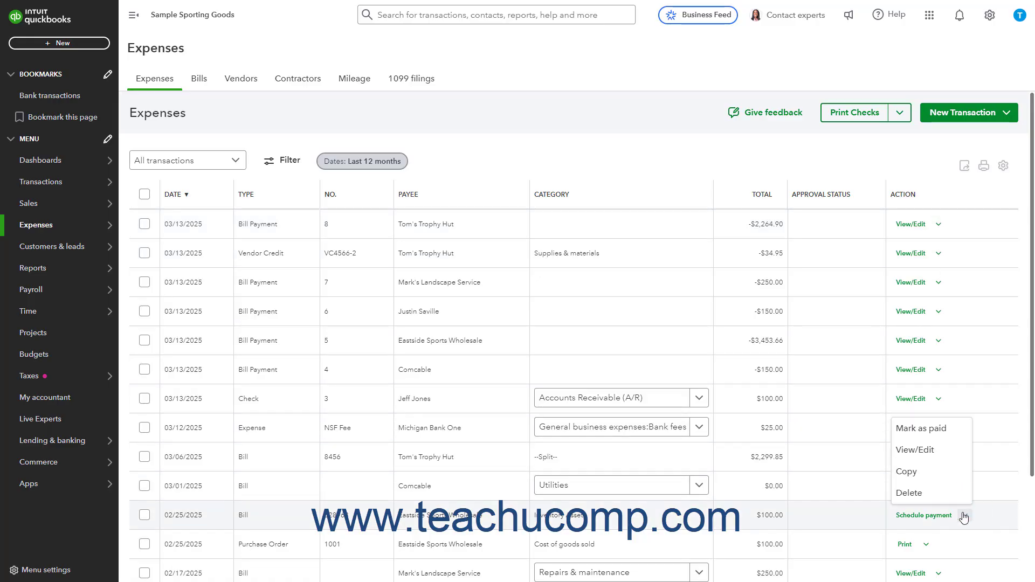
pyautogui.click(963, 515)
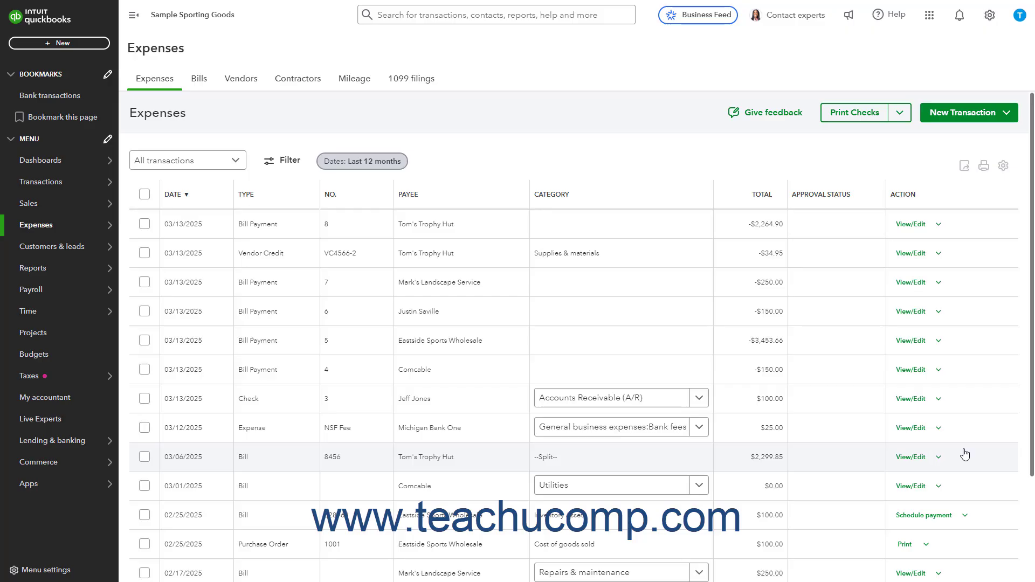
pyautogui.scroll(-3, 965, 454)
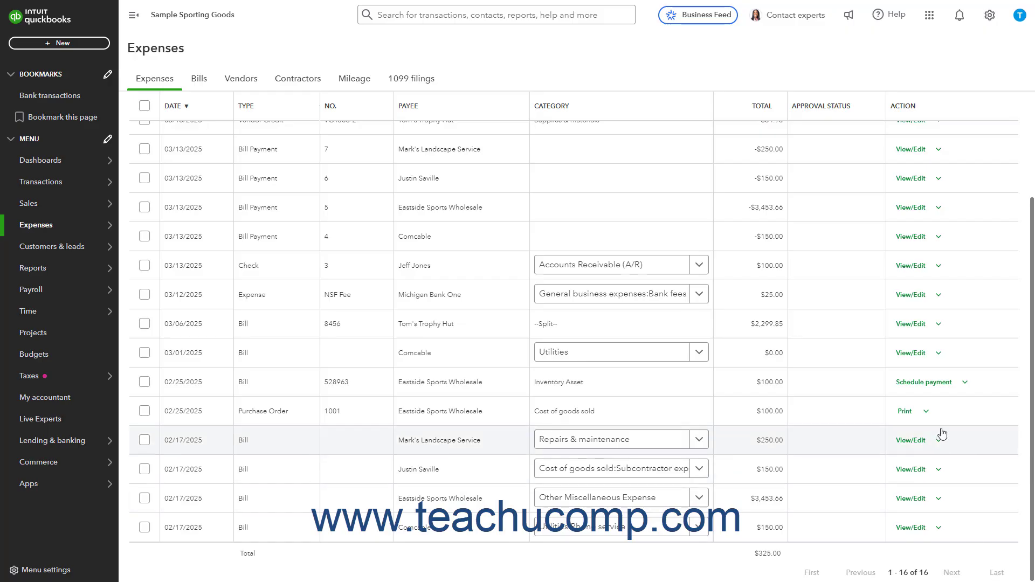
pyautogui.scroll(5, 942, 409)
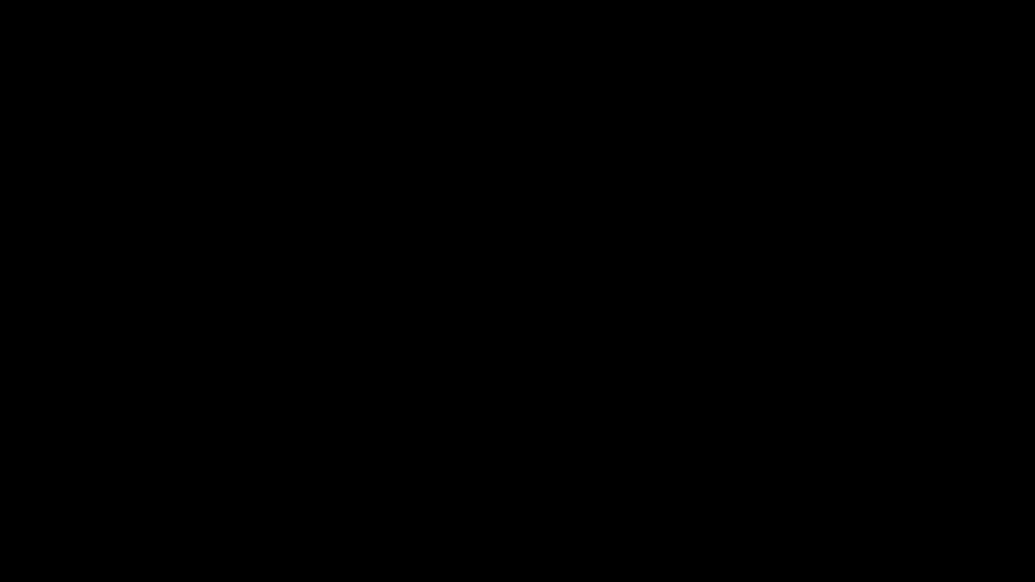